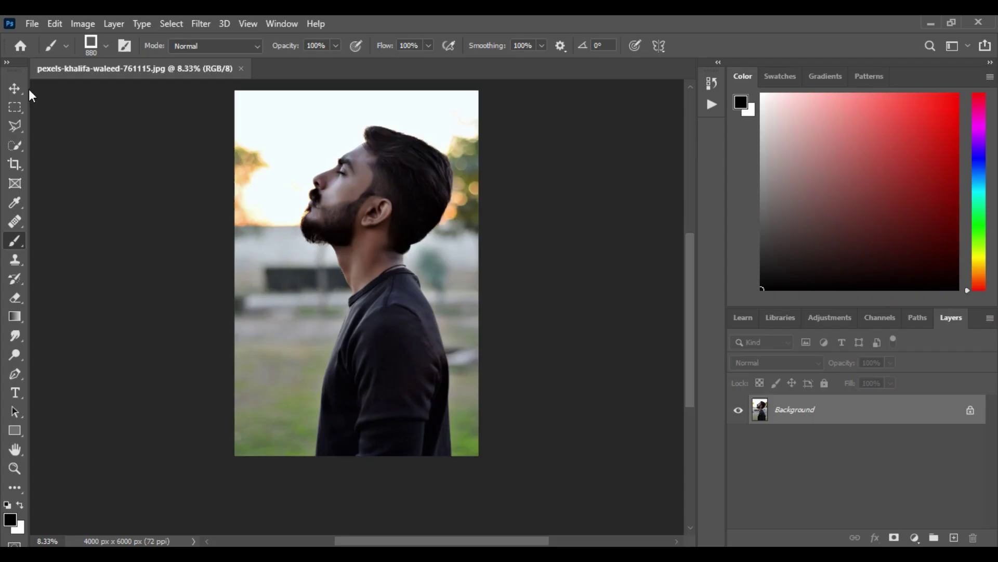
Step: Select the Move tool with the bearded man's portrait open as the Background layer
{"action": "left_click", "coordinate": [15, 89]}
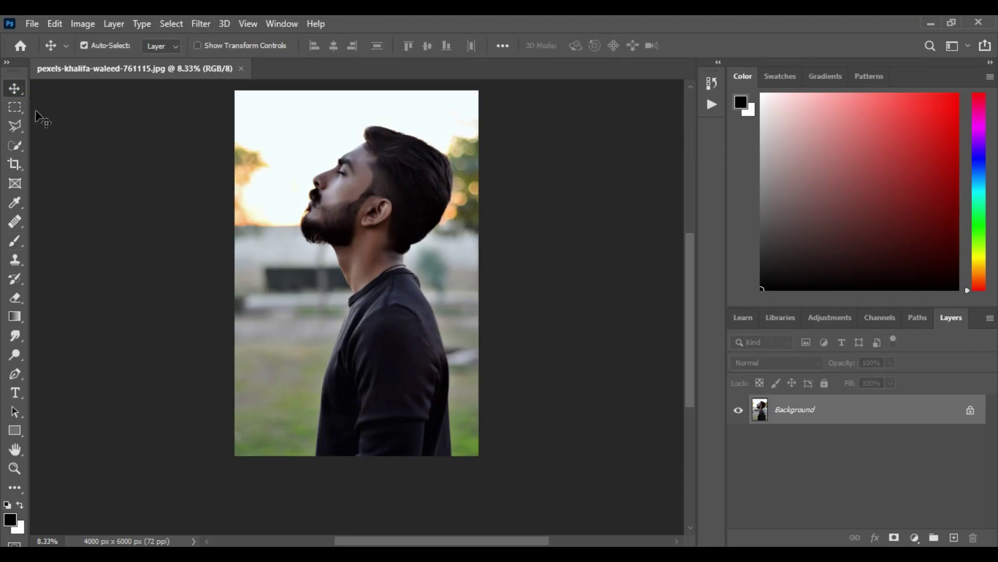
Step: Use the Quick Selection tool's Select Subject to select the bearded man
{"action": "left_click", "coordinate": [14, 145]}
{"action": "left_click", "coordinate": [432, 44]}
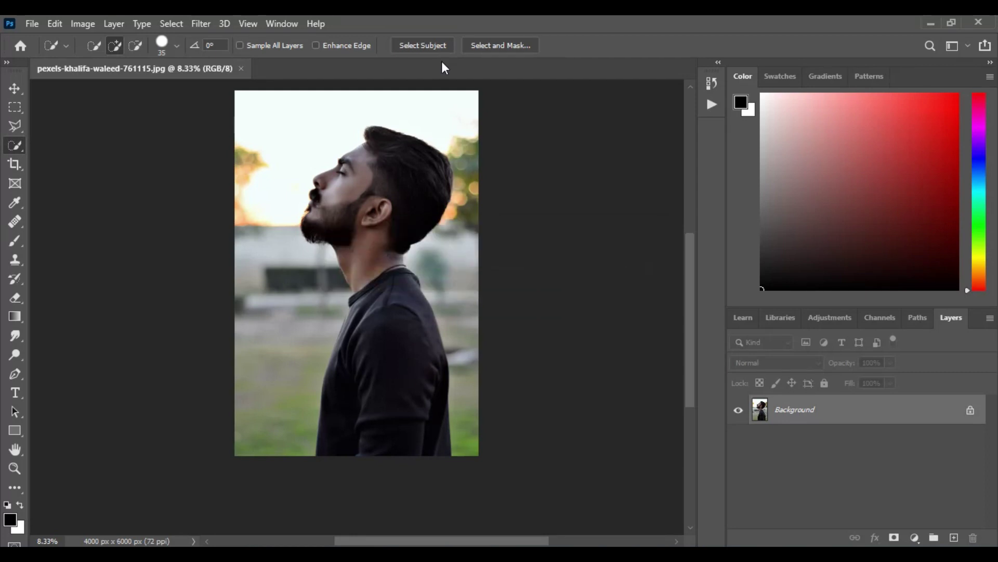
Step: In Select and Mask, zoom in to review the man's edges and set Output To: New Layer
{"action": "left_click", "coordinate": [502, 46]}
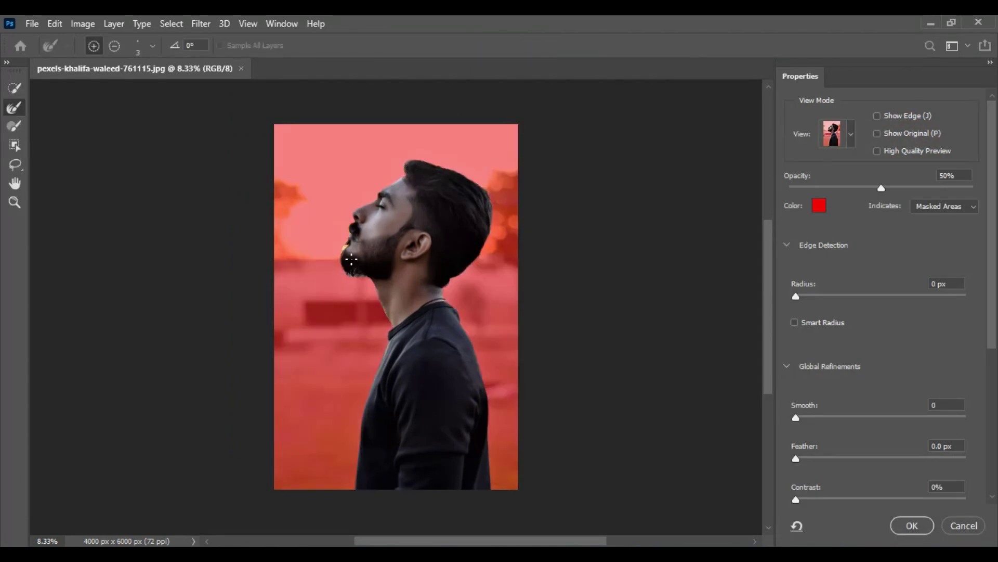
{"action": "key", "text": "ctrl+plus"}
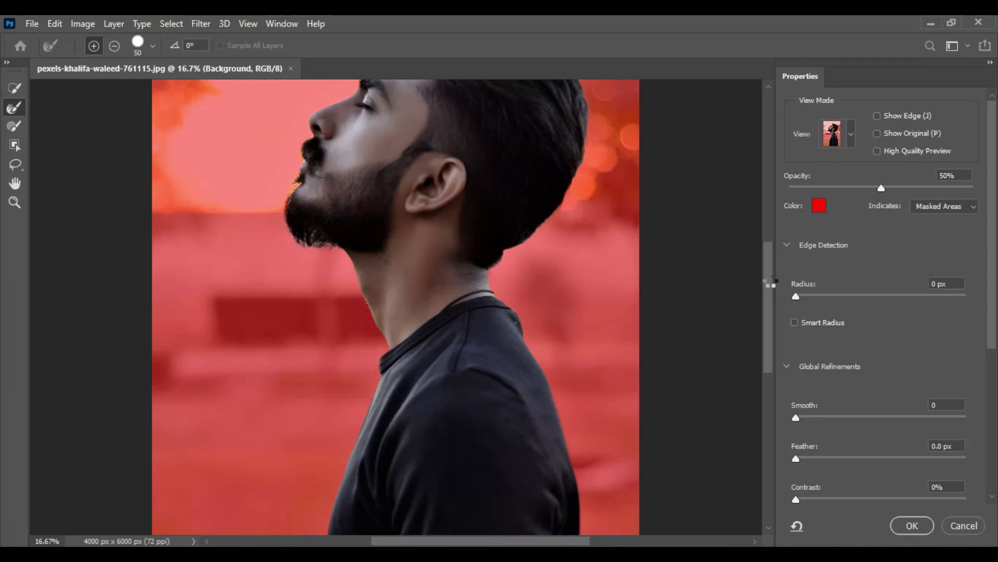
{"action": "scroll", "coordinate": [769, 270], "scroll_direction": "up", "scroll_amount": 5}
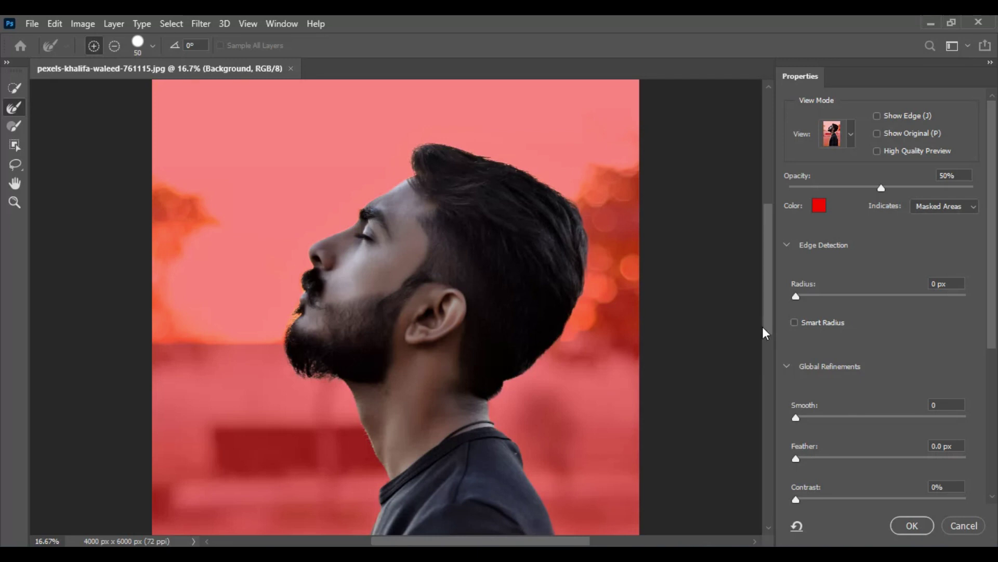
{"action": "left_click_drag", "start_coordinate": [768, 327], "coordinate": [769, 338]}
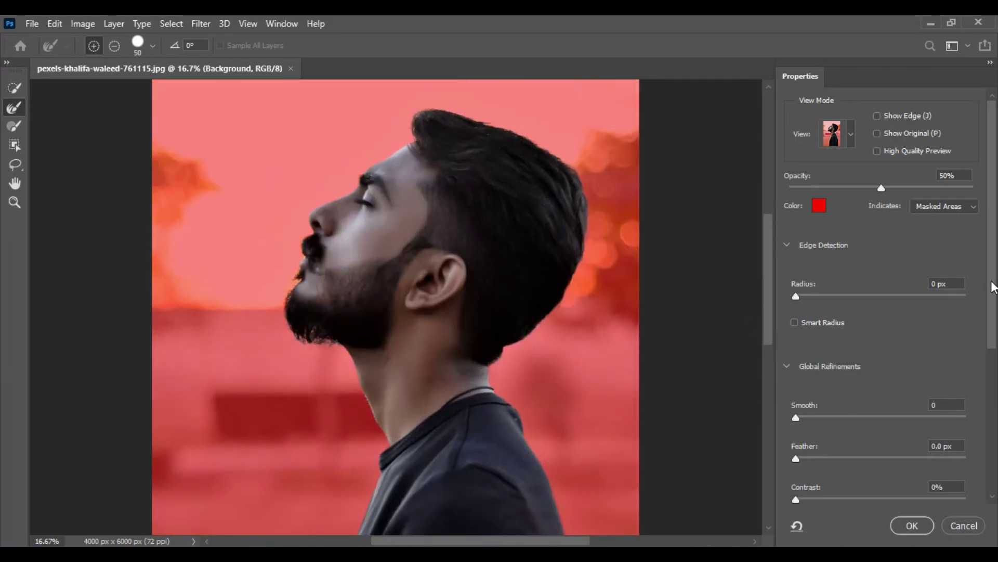
{"action": "left_click_drag", "start_coordinate": [993, 286], "coordinate": [993, 429]}
{"action": "left_click", "coordinate": [938, 456]}
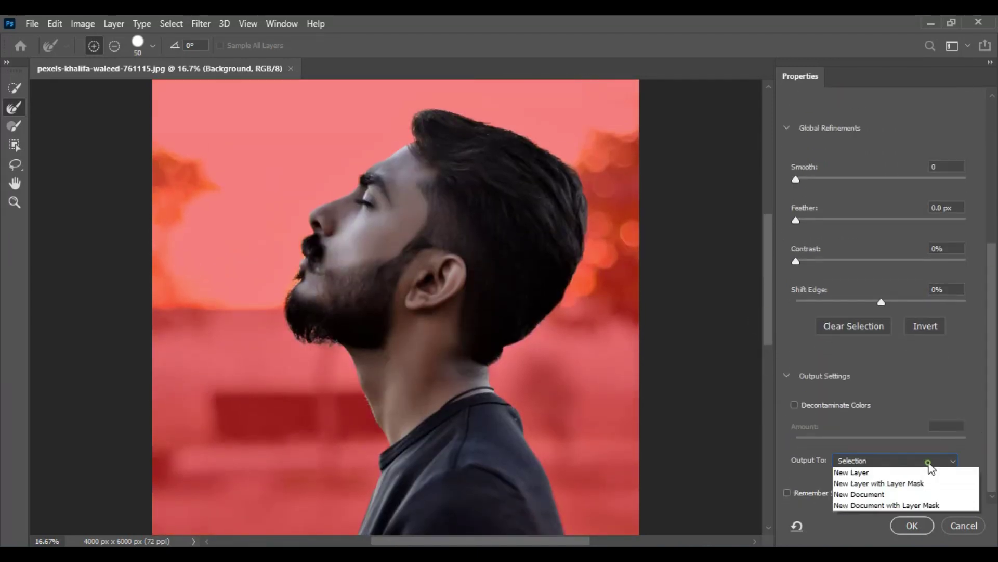
{"action": "left_click", "coordinate": [896, 494]}
Step: Create the cut-out, add a black-filled Layer 1 beneath it, and select Background copy
{"action": "left_click", "coordinate": [913, 526]}
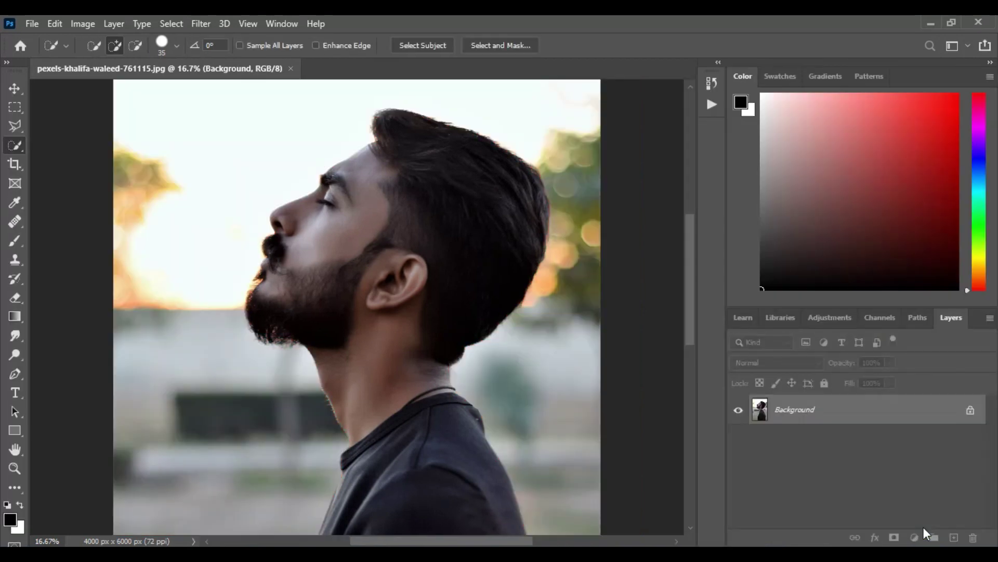
{"action": "key", "text": "ctrl+minus"}
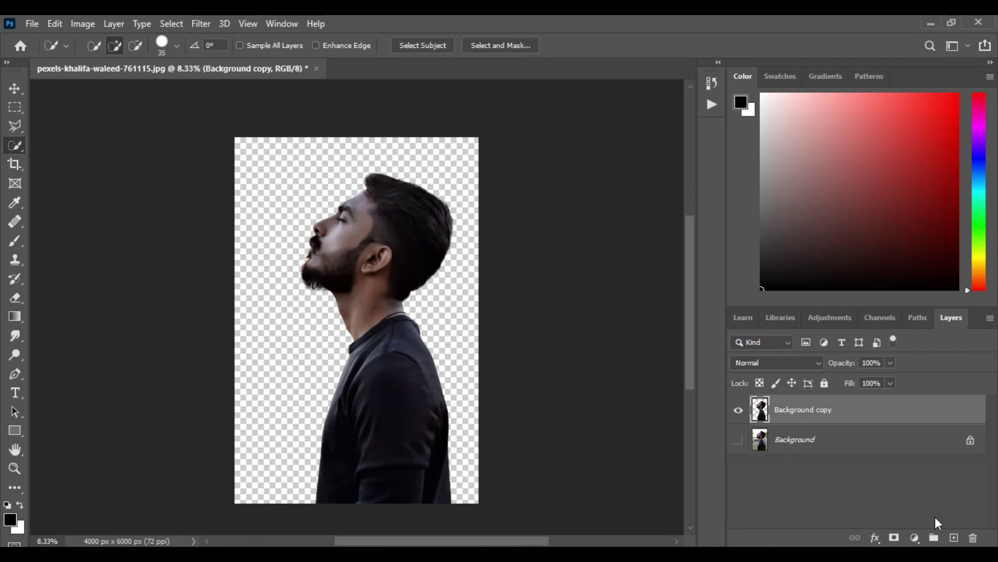
{"action": "left_click", "coordinate": [953, 537]}
{"action": "key", "text": "alt+BackSpace"}
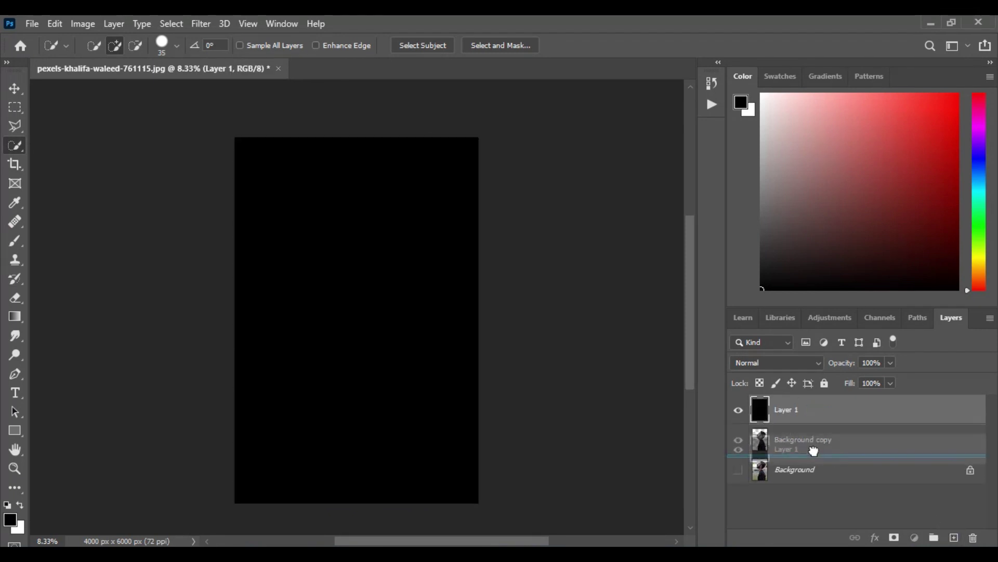
{"action": "left_click_drag", "start_coordinate": [800, 402], "coordinate": [815, 457]}
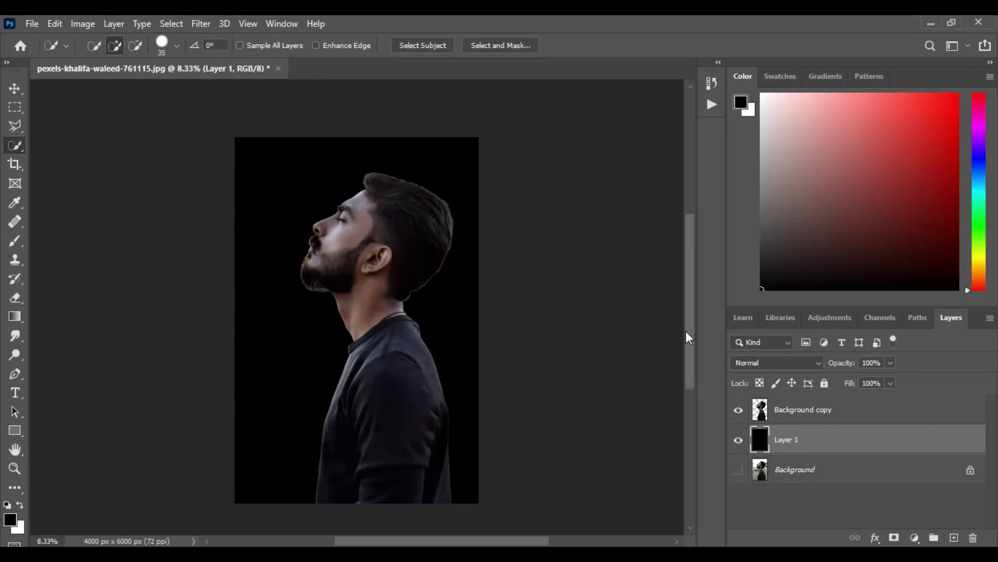
{"action": "scroll", "coordinate": [687, 332], "scroll_direction": "down", "scroll_amount": 1}
{"action": "left_click", "coordinate": [788, 410]}
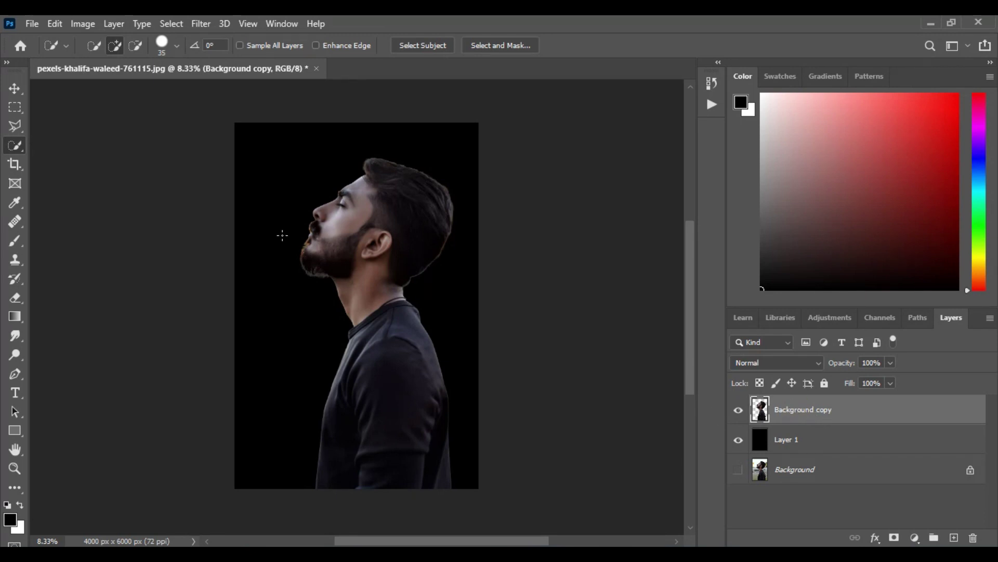
Step: Add a Hue/Saturation adjustment layer clipped to the Background copy cut-out
{"action": "left_click", "coordinate": [17, 89]}
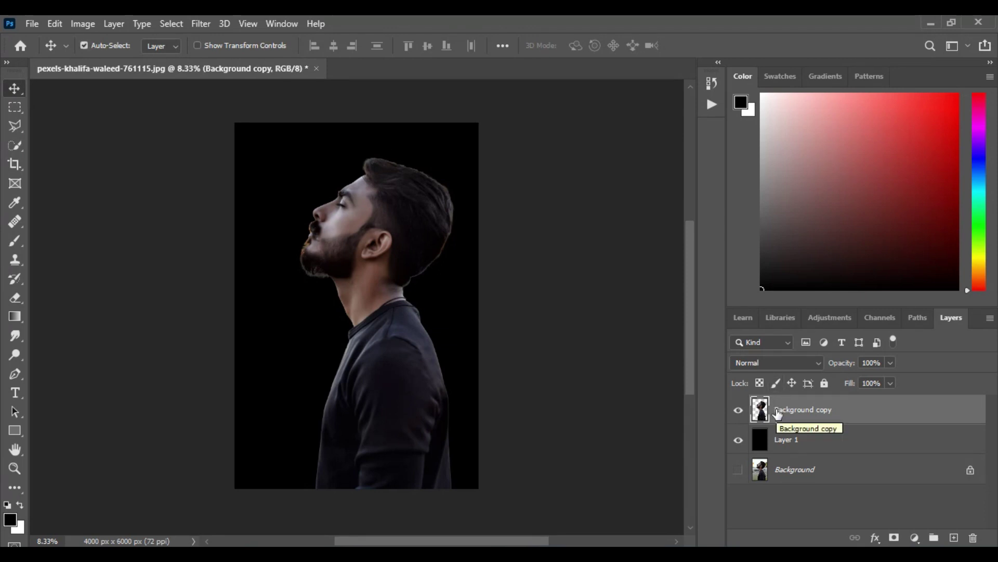
{"action": "left_click", "coordinate": [114, 24]}
{"action": "mouse_move", "coordinate": [187, 215]}
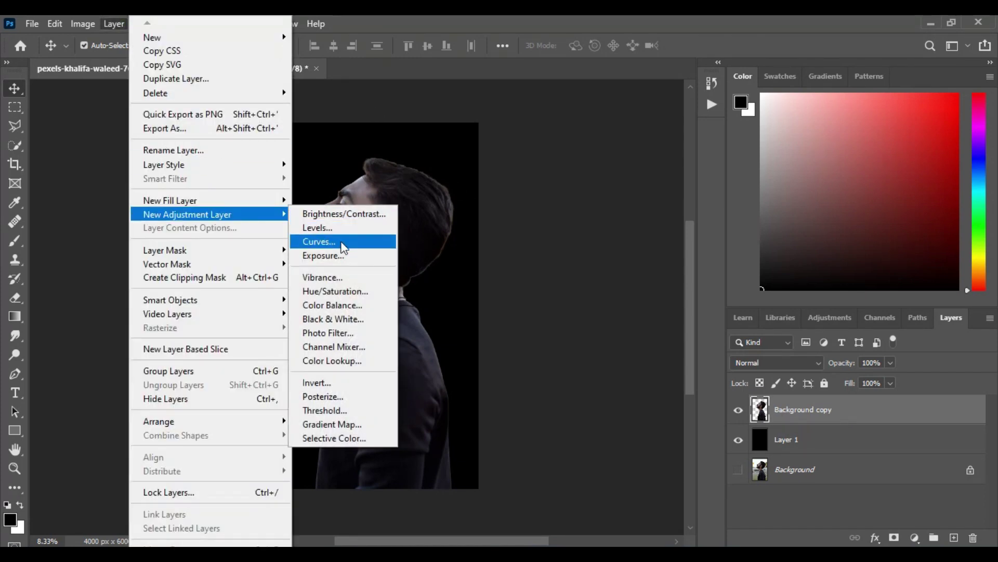
{"action": "left_click", "coordinate": [350, 291]}
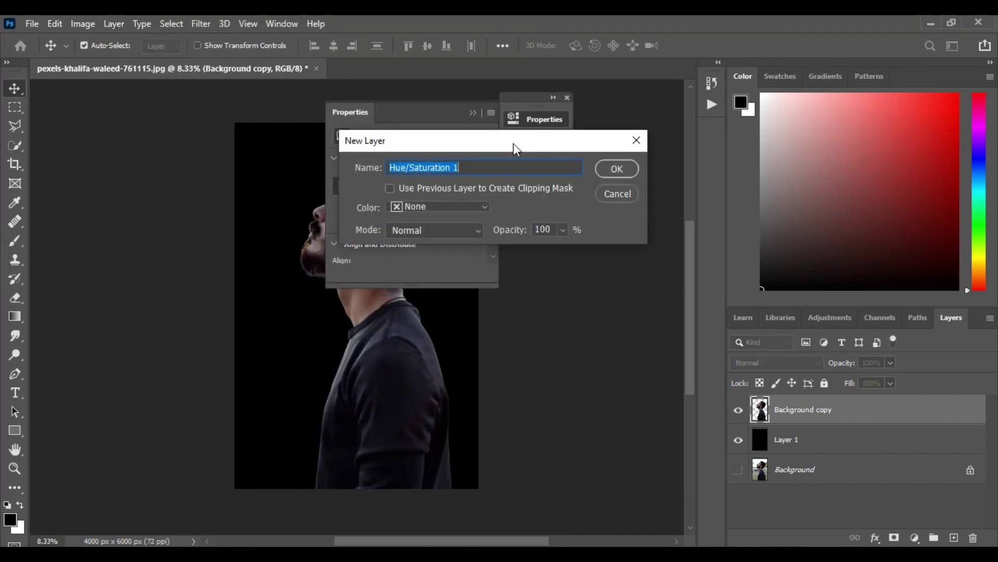
{"action": "left_click_drag", "start_coordinate": [513, 147], "coordinate": [684, 157]}
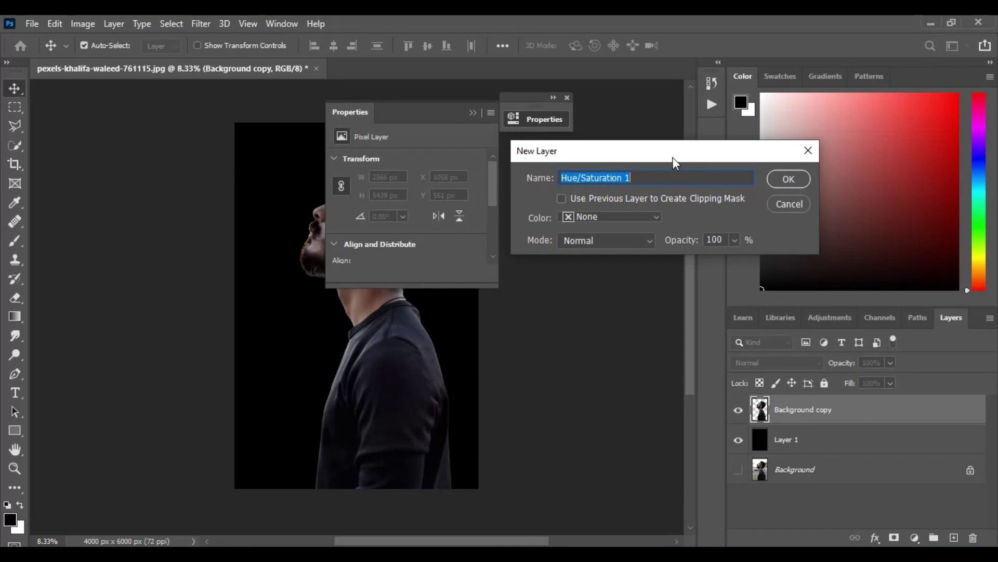
{"action": "left_click", "coordinate": [561, 199]}
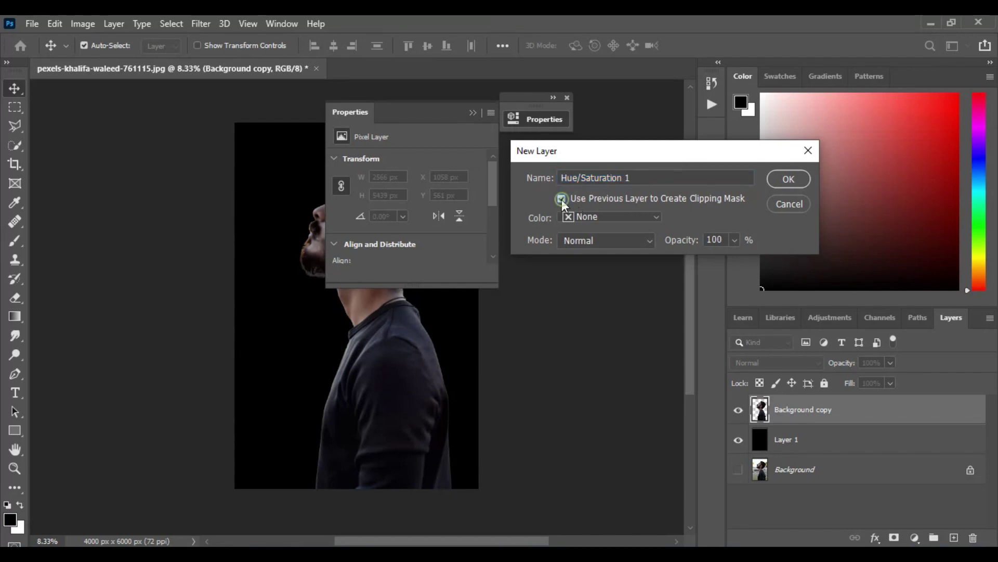
{"action": "left_click", "coordinate": [776, 183]}
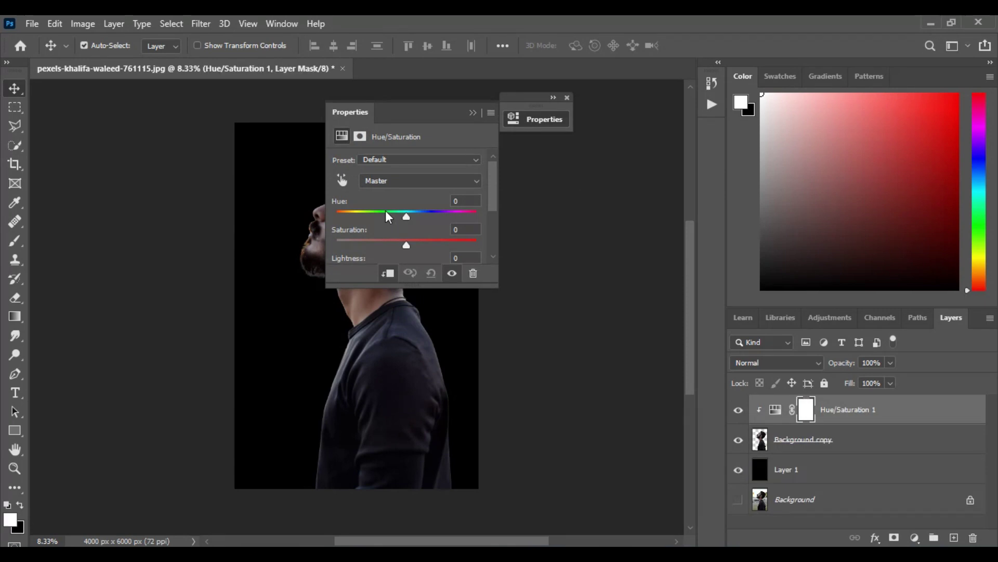
Step: Set Saturation to -100 and merge the adjustment into the portrait layer with Ctrl+E
{"action": "left_click_drag", "start_coordinate": [489, 194], "coordinate": [491, 208]}
{"action": "left_click_drag", "start_coordinate": [406, 218], "coordinate": [331, 218]}
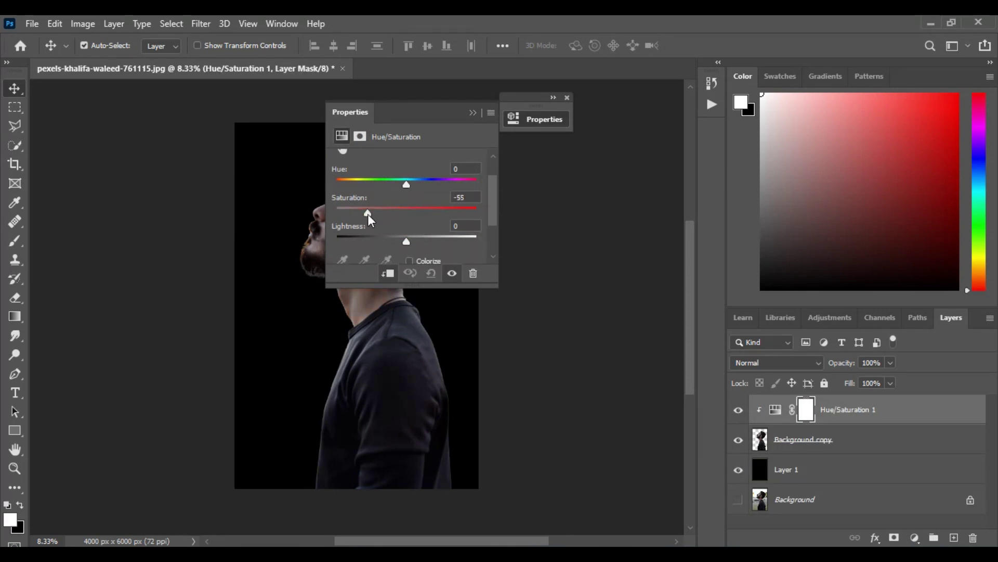
{"action": "left_click_drag", "start_coordinate": [404, 117], "coordinate": [578, 135]}
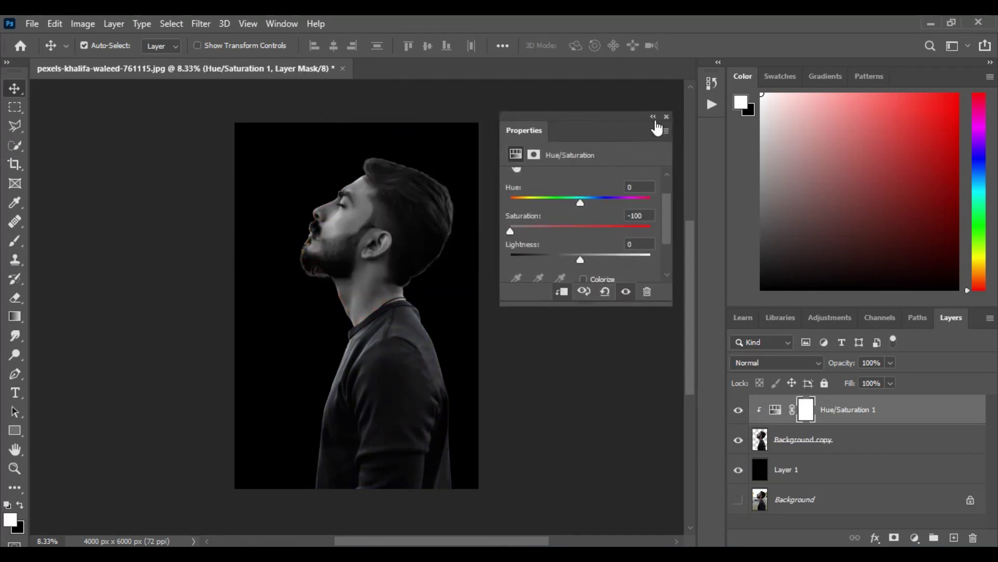
{"action": "left_click", "coordinate": [654, 116]}
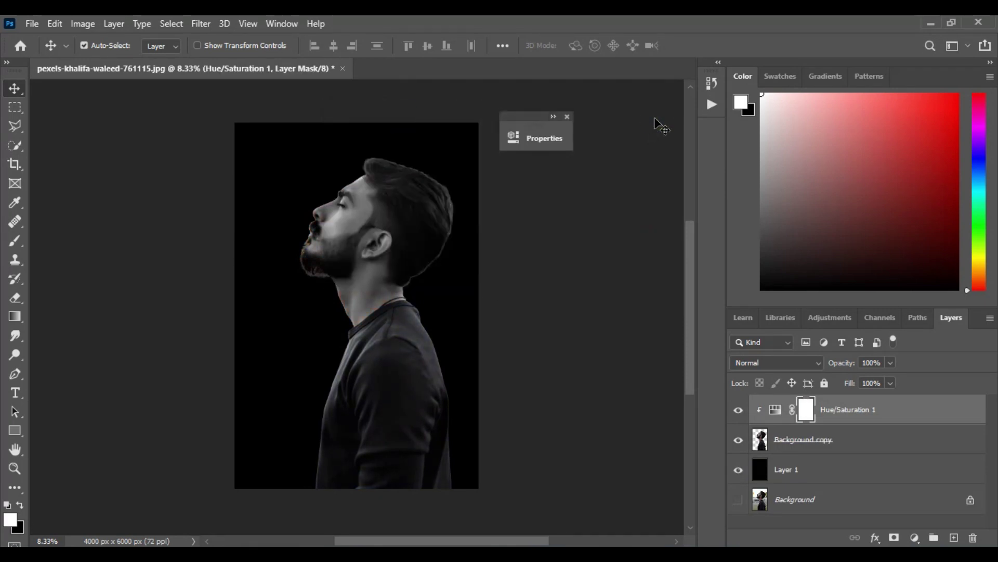
{"action": "left_click", "coordinate": [566, 117]}
{"action": "left_click", "coordinate": [877, 447]}
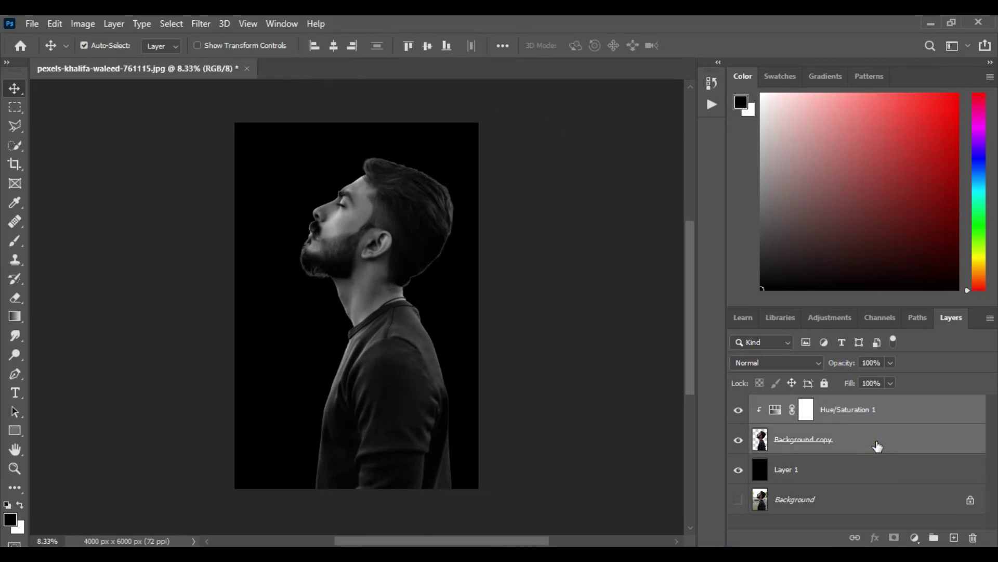
{"action": "key", "text": "ctrl+e"}
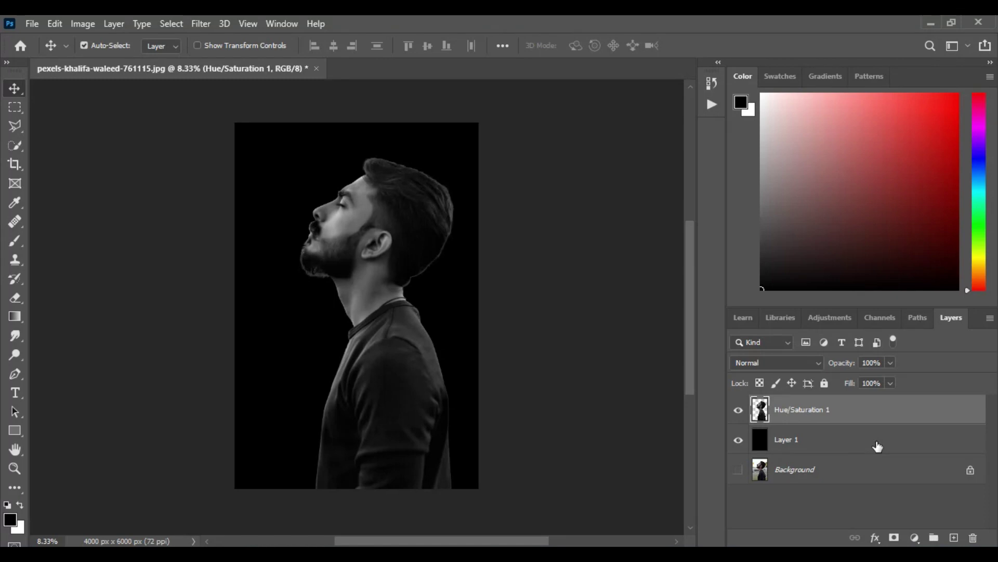
Step: Make a hollow square selection by subtracting a smaller square from a larger one
{"action": "left_click", "coordinate": [14, 107]}
{"action": "left_click_drag", "start_coordinate": [259, 141], "coordinate": [301, 182]}
{"action": "key", "text": "alt"}
{"action": "left_click_drag", "start_coordinate": [265, 147], "coordinate": [297, 174]}
{"action": "key", "text": "shift"}
Step: Define the hollow square as a brush preset named 'square brush' and select the Brush tool
{"action": "left_click", "coordinate": [54, 24]}
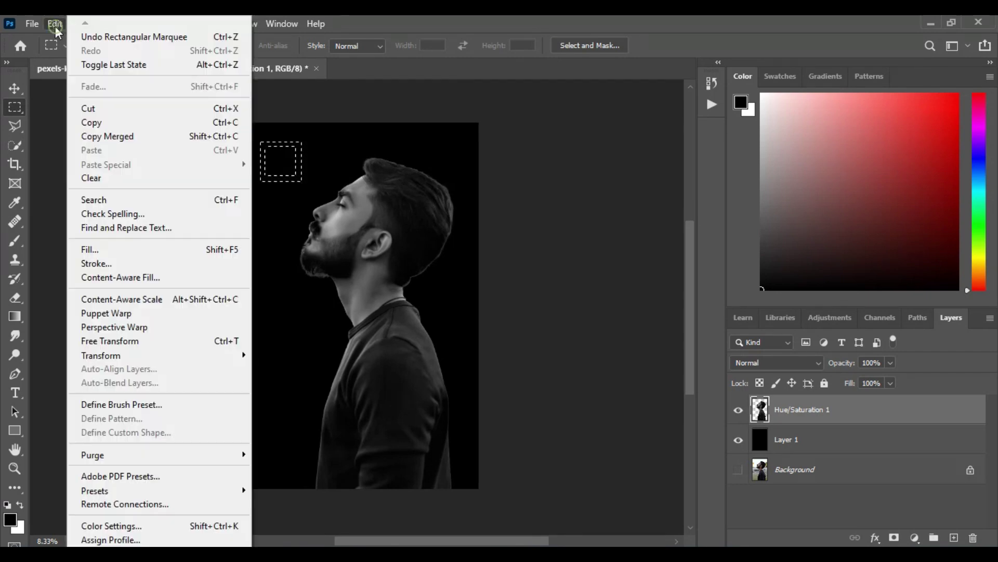
{"action": "left_click", "coordinate": [135, 404]}
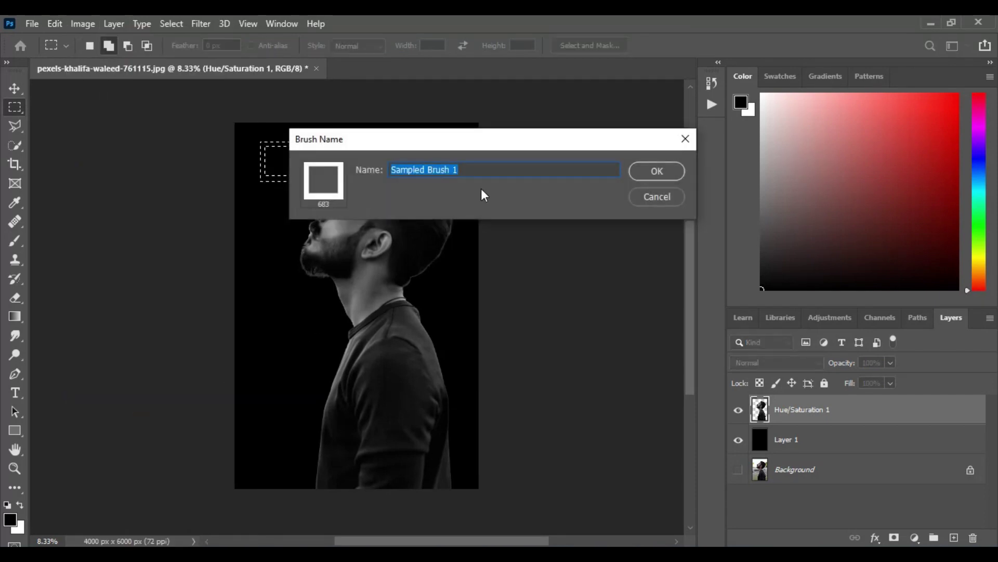
{"action": "type", "text": "square b"}
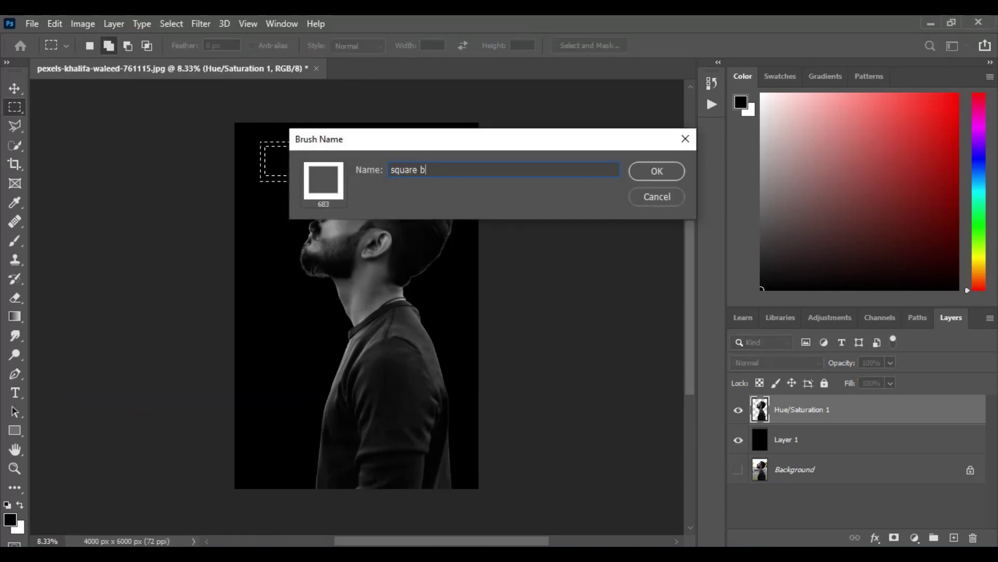
{"action": "left_click", "coordinate": [657, 172]}
{"action": "key", "text": "b"}
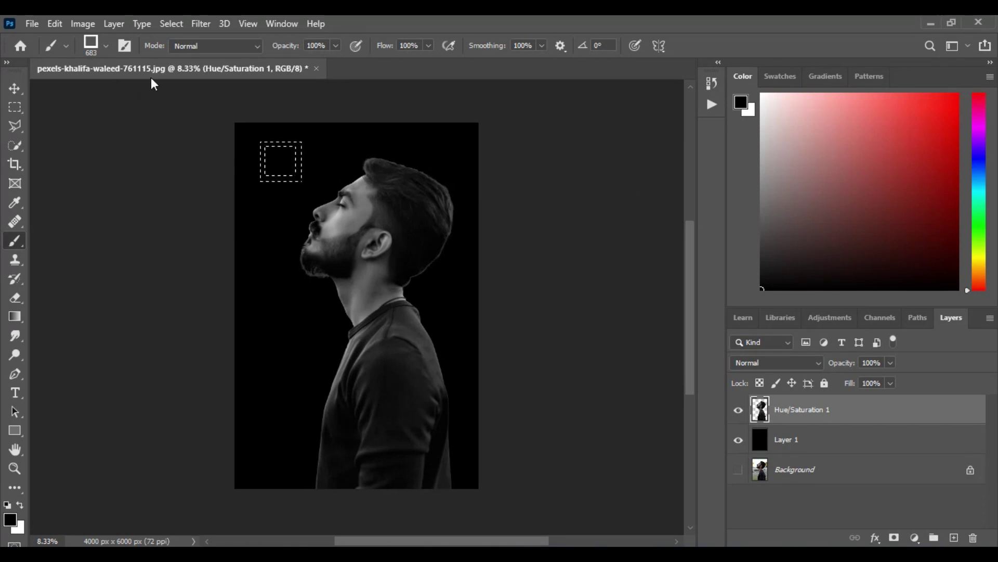
Step: Give the brush 155% spacing and Shape Dynamics: 61% size jitter, 10% minimum diameter, 28% angle jitter
{"action": "left_click", "coordinate": [124, 46]}
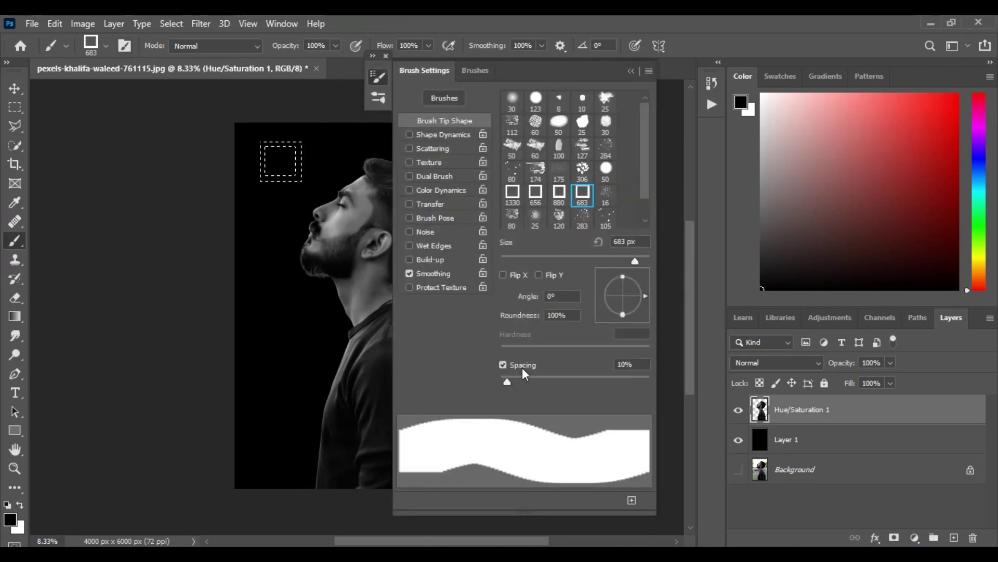
{"action": "left_click_drag", "start_coordinate": [507, 382], "coordinate": [596, 400]}
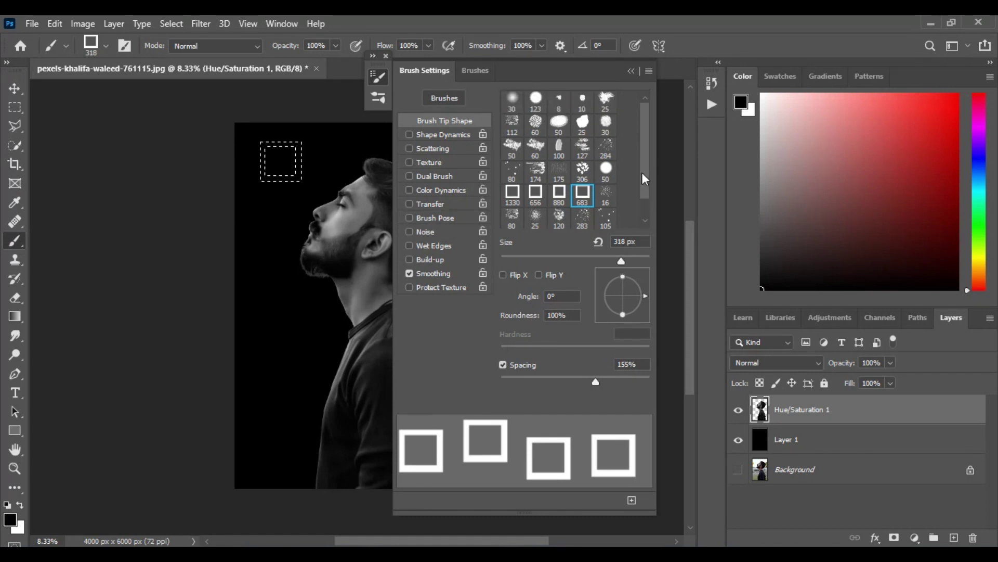
{"action": "left_click", "coordinate": [434, 134]}
{"action": "mouse_move", "coordinate": [501, 113]}
{"action": "left_mouse_down"}
{"action": "mouse_move", "coordinate": [565, 112]}
{"action": "mouse_move", "coordinate": [593, 144]}
{"action": "left_mouse_up"}
{"action": "mouse_move", "coordinate": [503, 158]}
{"action": "left_mouse_down"}
{"action": "mouse_move", "coordinate": [533, 158]}
{"action": "mouse_move", "coordinate": [516, 154]}
{"action": "left_mouse_up"}
{"action": "left_click_drag", "start_coordinate": [505, 219], "coordinate": [543, 233]}
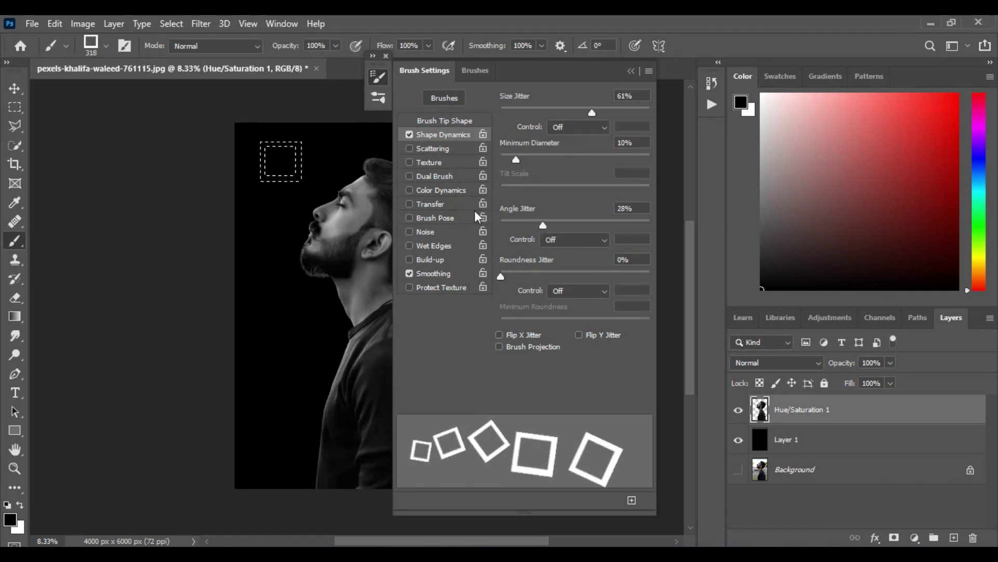
Step: Enable 15% Scattering on both axes and adjust the count
{"action": "left_click", "coordinate": [433, 148]}
{"action": "left_click_drag", "start_coordinate": [502, 164], "coordinate": [503, 197]}
{"action": "mouse_move", "coordinate": [515, 113]}
{"action": "left_mouse_down"}
{"action": "mouse_move", "coordinate": [582, 124]}
{"action": "mouse_move", "coordinate": [503, 116]}
{"action": "left_mouse_up"}
{"action": "left_click", "coordinate": [550, 96]}
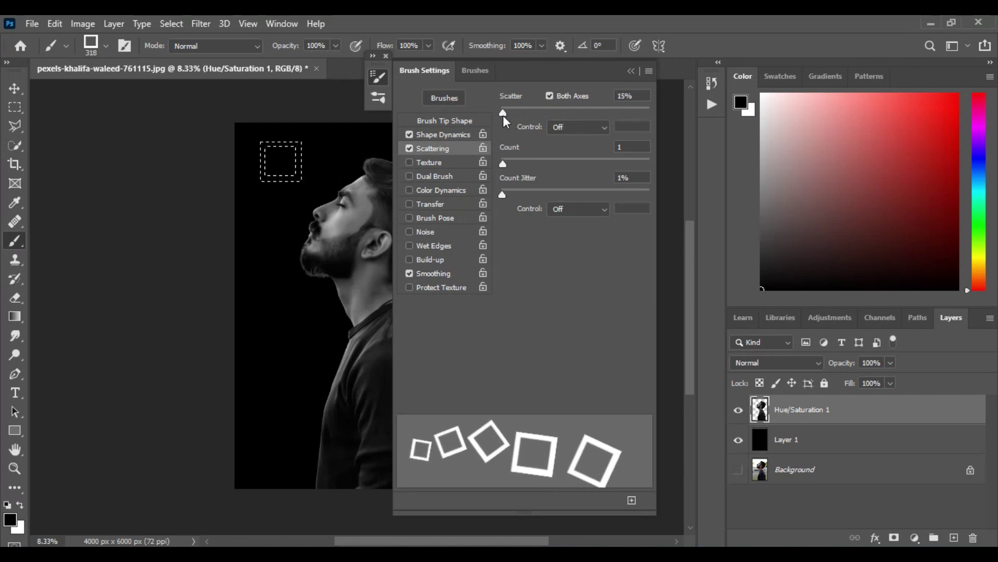
{"action": "left_click", "coordinate": [631, 71]}
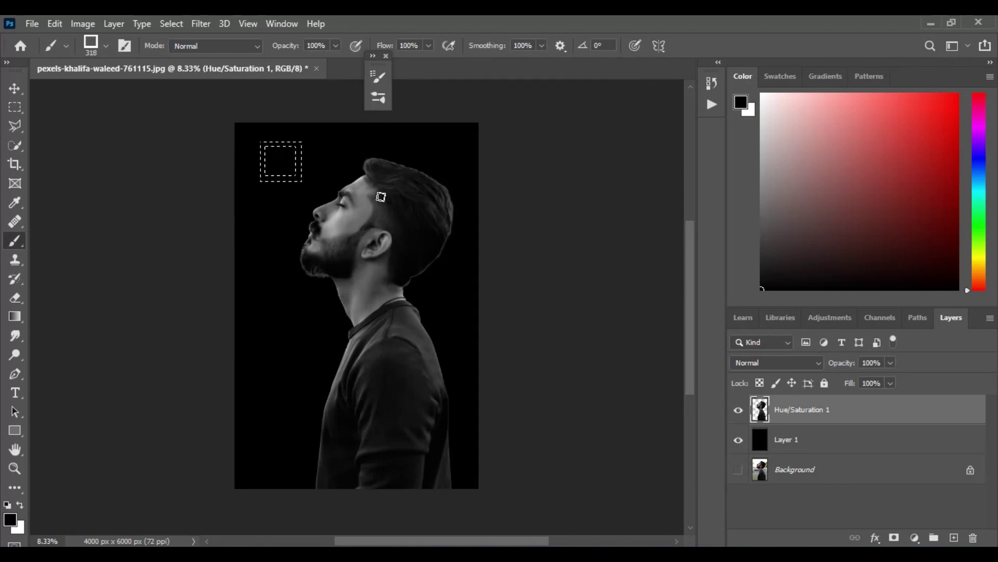
Step: Deselect, add an inverted black layer mask, and paint the first white square fragments
{"action": "key", "text": "ctrl+d"}
{"action": "left_click", "coordinate": [895, 539]}
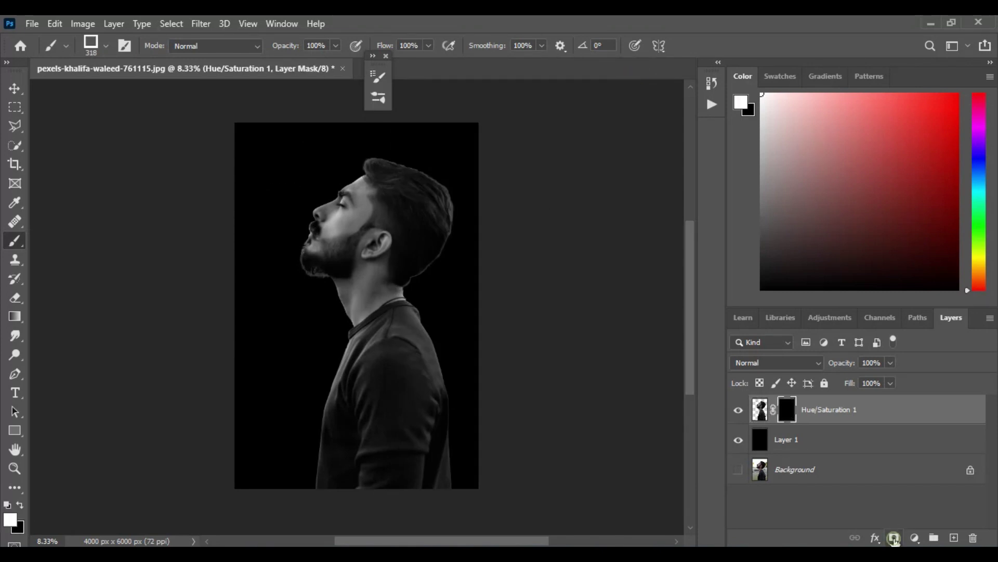
{"action": "key", "text": "ctrl+i"}
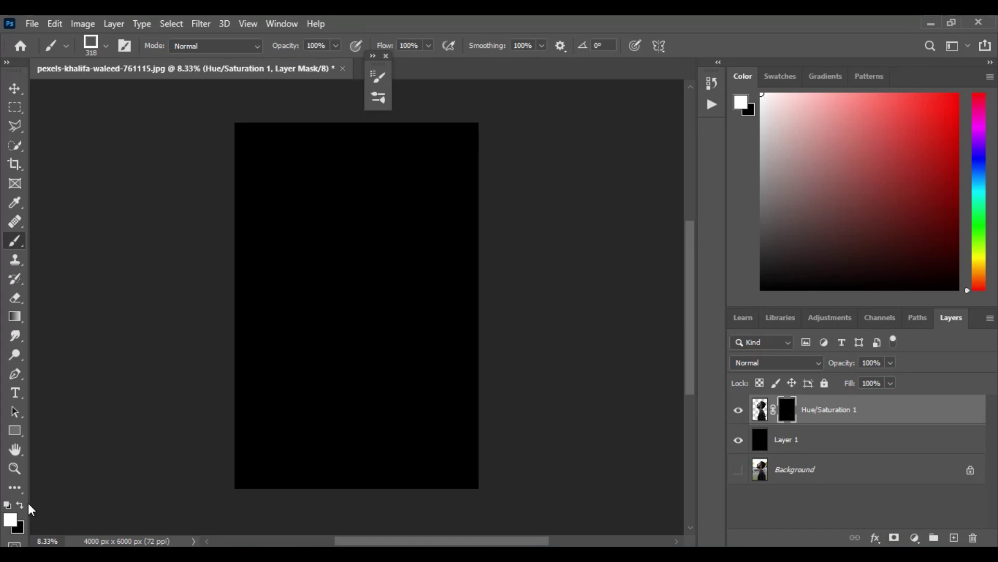
{"action": "mouse_move", "coordinate": [382, 270]}
{"action": "left_mouse_down"}
{"action": "mouse_move", "coordinate": [367, 252]}
{"action": "mouse_move", "coordinate": [351, 299]}
{"action": "left_mouse_up"}
{"action": "left_click", "coordinate": [358, 343]}
{"action": "left_click_drag", "start_coordinate": [343, 247], "coordinate": [362, 316]}
{"action": "left_click", "coordinate": [337, 317]}
Step: Enlarge the brush to 480 px and reveal square fragments down the face, neck and figure
{"action": "left_click", "coordinate": [106, 46]}
{"action": "left_click_drag", "start_coordinate": [158, 93], "coordinate": [165, 95]}
{"action": "left_click_drag", "start_coordinate": [327, 225], "coordinate": [346, 224]}
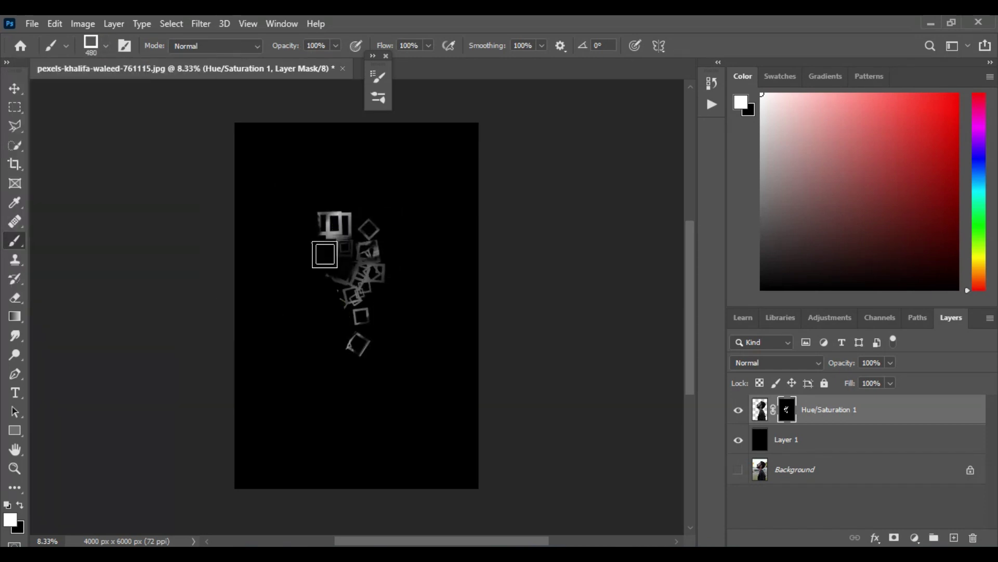
{"action": "left_click", "coordinate": [358, 249]}
{"action": "left_click", "coordinate": [379, 318]}
{"action": "left_click", "coordinate": [356, 221]}
{"action": "left_click", "coordinate": [387, 243]}
{"action": "left_click", "coordinate": [369, 373]}
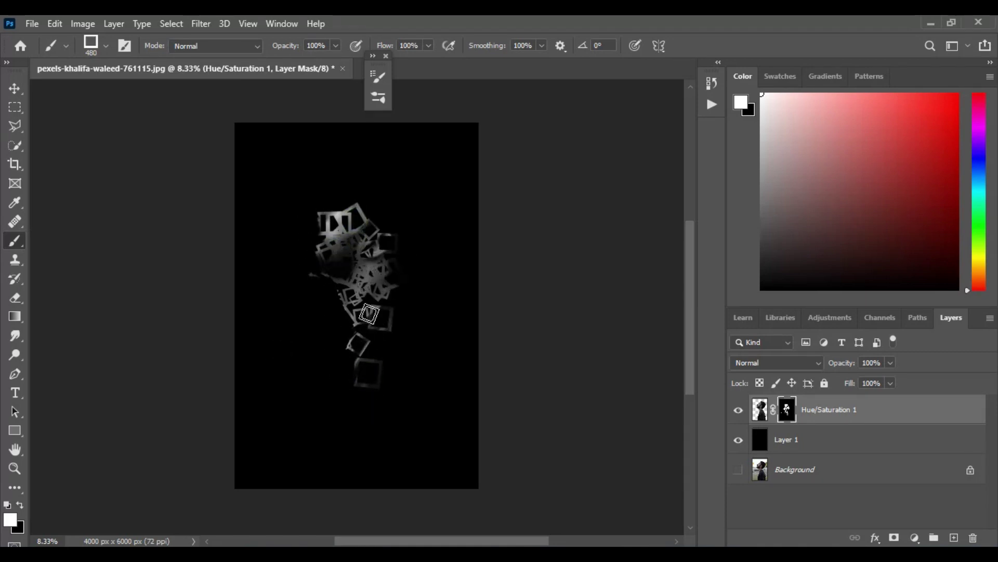
{"action": "left_click_drag", "start_coordinate": [330, 208], "coordinate": [325, 284]}
Step: Fill in fragments over the face, head and chest, then shrink the brush to 139 px
{"action": "left_click_drag", "start_coordinate": [333, 185], "coordinate": [371, 229]}
{"action": "left_click", "coordinate": [387, 221]}
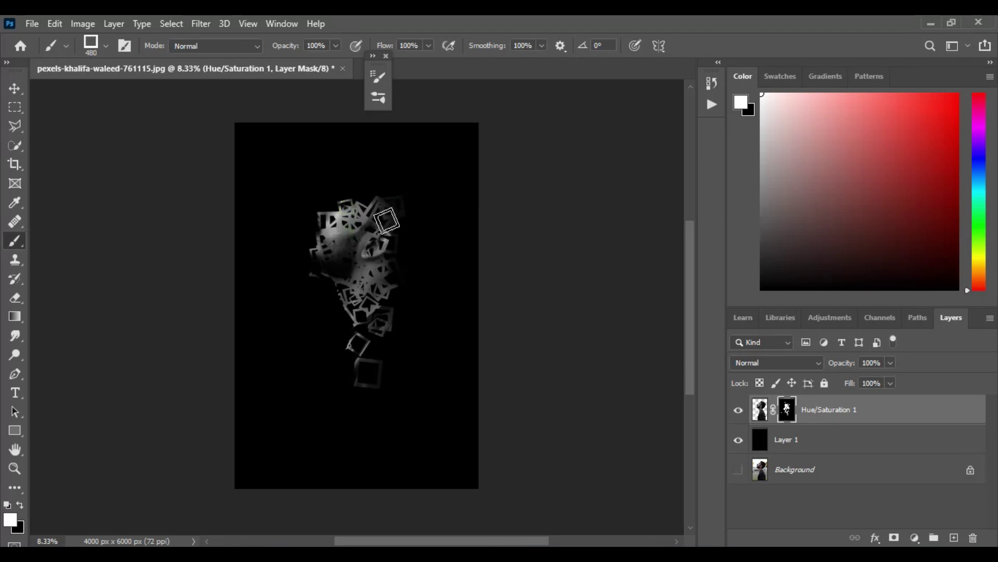
{"action": "left_click", "coordinate": [356, 200]}
{"action": "left_click_drag", "start_coordinate": [367, 174], "coordinate": [377, 165]}
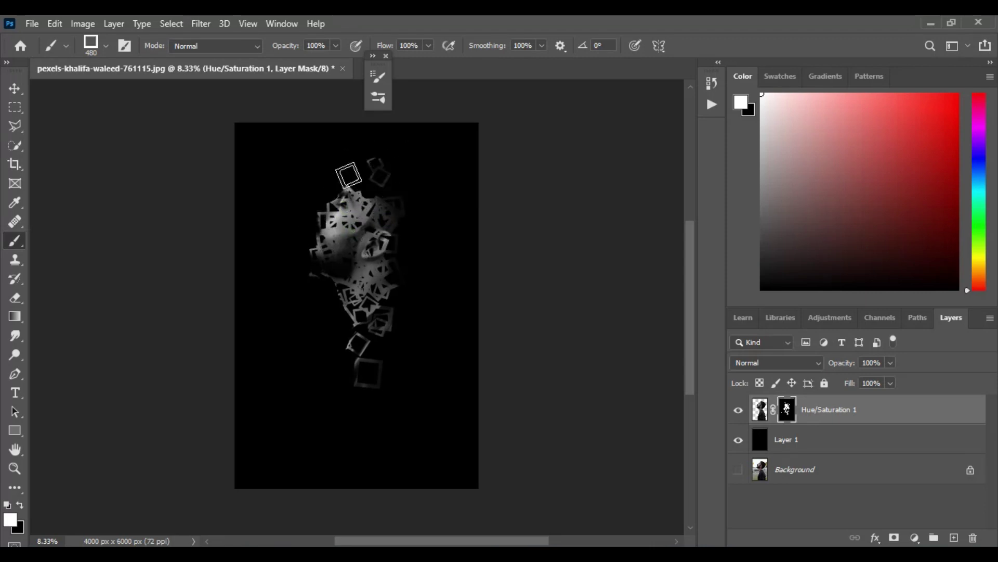
{"action": "left_click", "coordinate": [408, 185]}
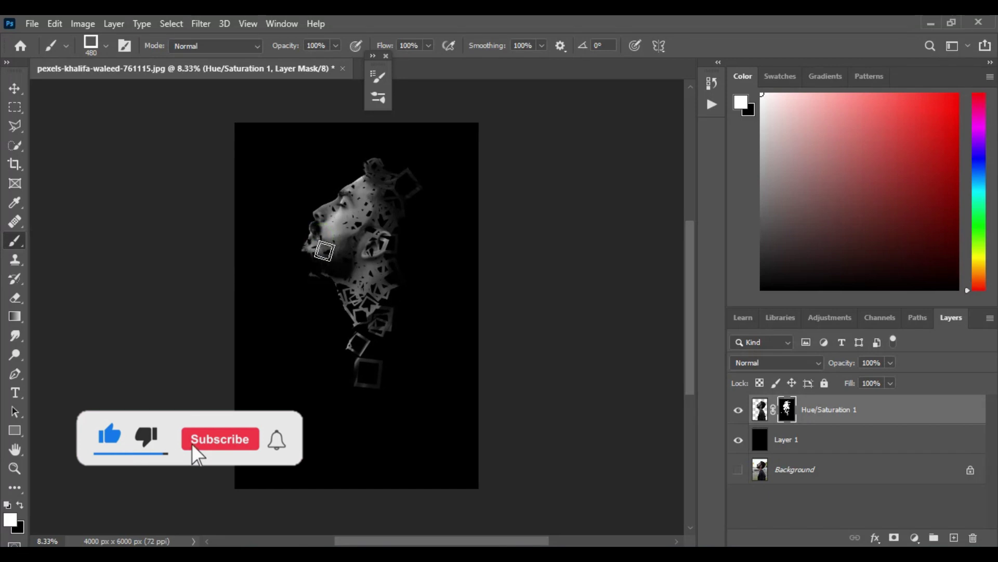
{"action": "left_click_drag", "start_coordinate": [408, 318], "coordinate": [425, 435]}
{"action": "left_click_drag", "start_coordinate": [408, 247], "coordinate": [398, 195]}
{"action": "left_click_drag", "start_coordinate": [349, 365], "coordinate": [281, 498]}
{"action": "mouse_move", "coordinate": [349, 384]}
{"action": "left_mouse_down"}
{"action": "mouse_move", "coordinate": [383, 383]}
{"action": "mouse_move", "coordinate": [381, 374]}
{"action": "mouse_move", "coordinate": [390, 397]}
{"action": "mouse_move", "coordinate": [374, 314]}
{"action": "left_mouse_up"}
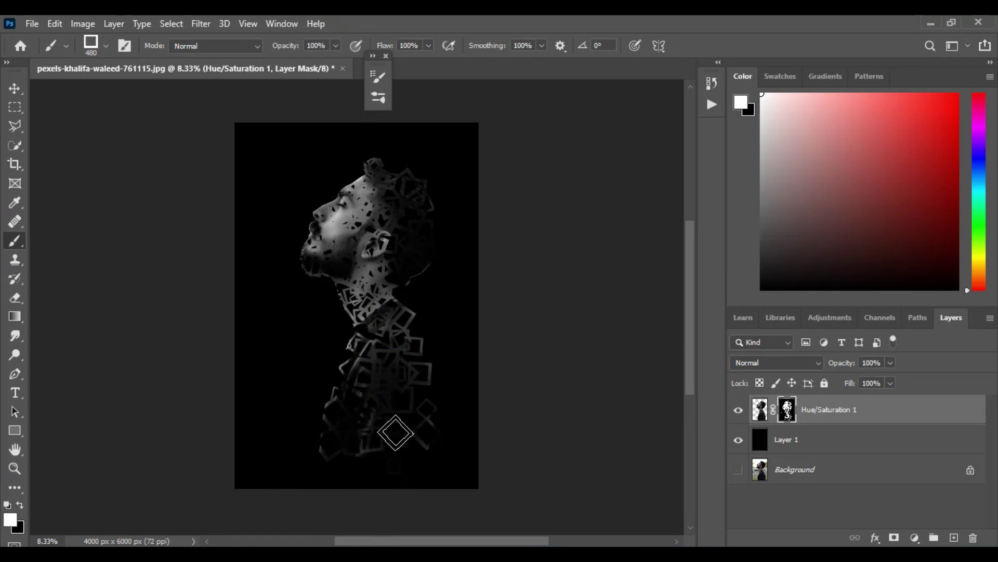
{"action": "left_click", "coordinate": [107, 46]}
{"action": "left_click", "coordinate": [139, 93]}
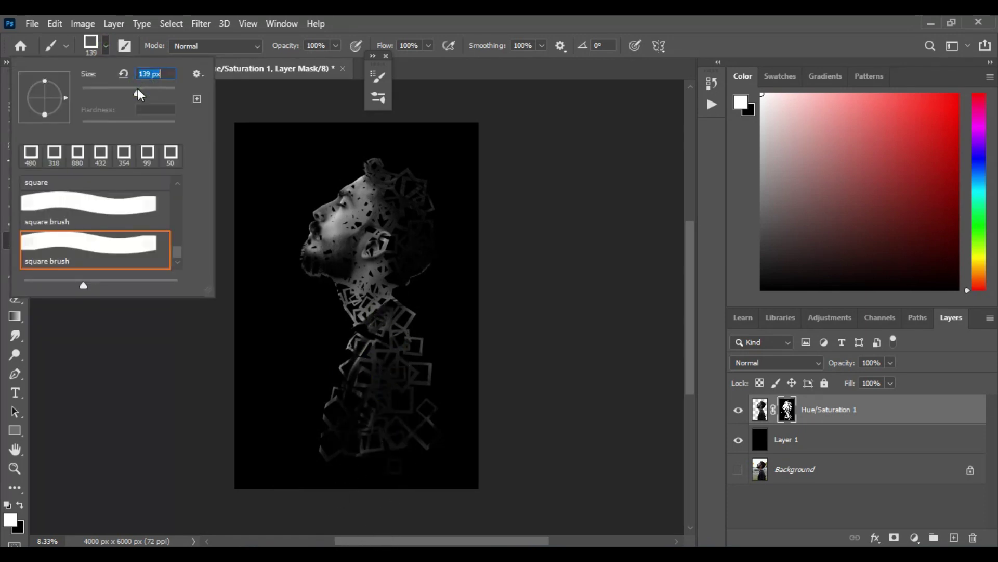
Step: Reveal finer fragments at the back of the head, the neck and both chest edges
{"action": "left_click", "coordinate": [320, 468]}
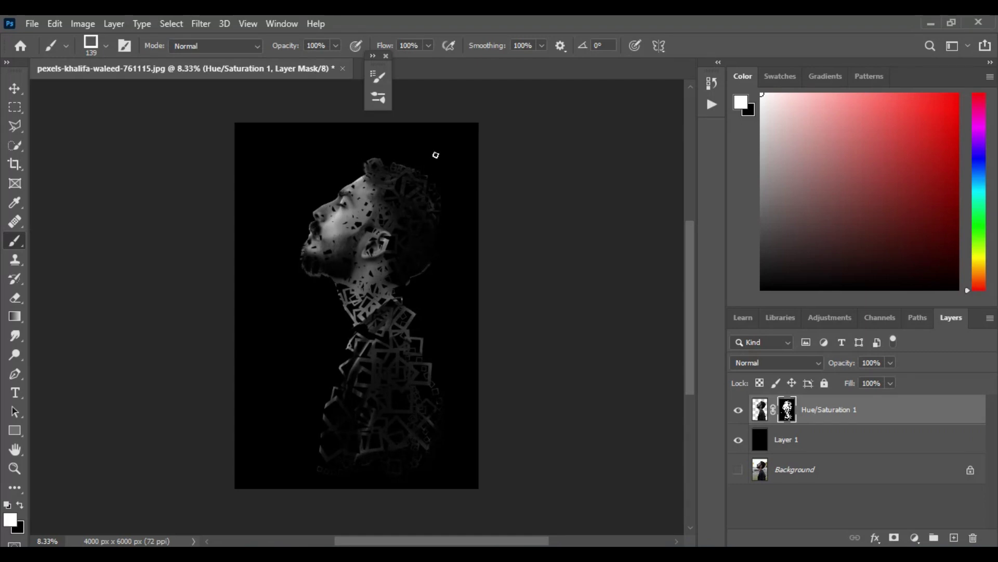
{"action": "left_click_drag", "start_coordinate": [466, 174], "coordinate": [422, 189]}
{"action": "left_click_drag", "start_coordinate": [399, 301], "coordinate": [403, 283]}
{"action": "left_click_drag", "start_coordinate": [347, 363], "coordinate": [337, 390]}
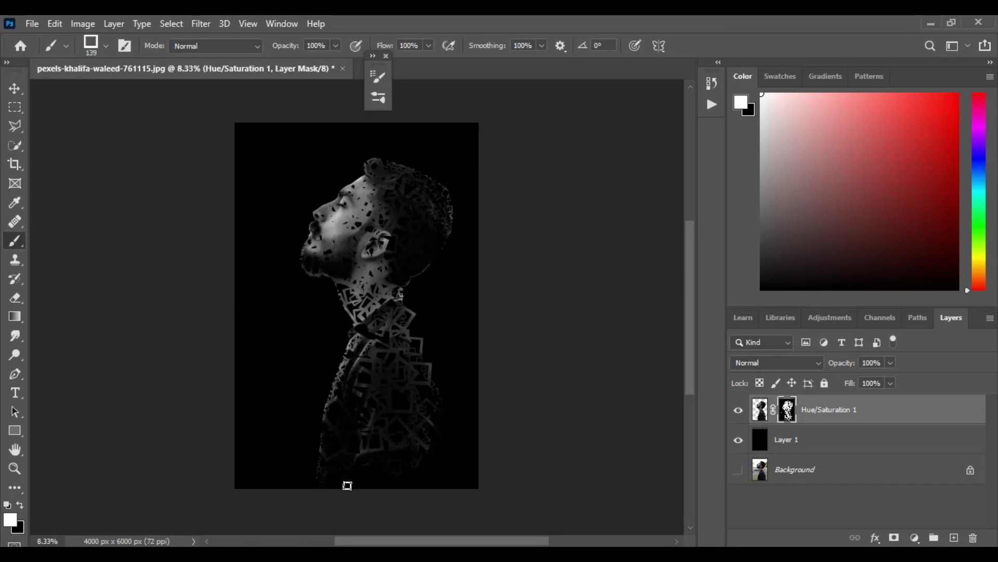
{"action": "mouse_move", "coordinate": [444, 484]}
{"action": "left_mouse_down"}
{"action": "mouse_move", "coordinate": [428, 337]}
{"action": "mouse_move", "coordinate": [394, 259]}
{"action": "left_mouse_up"}
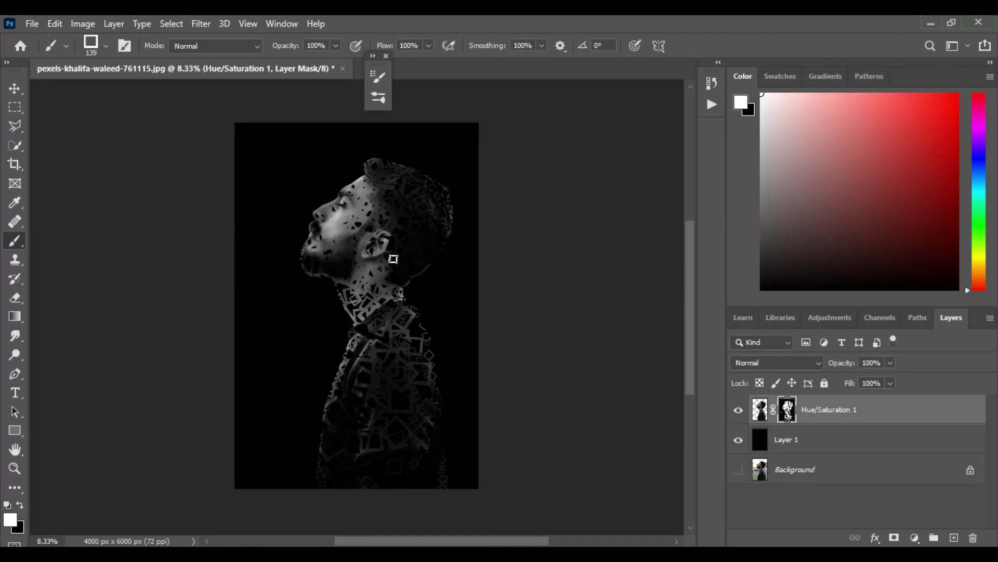